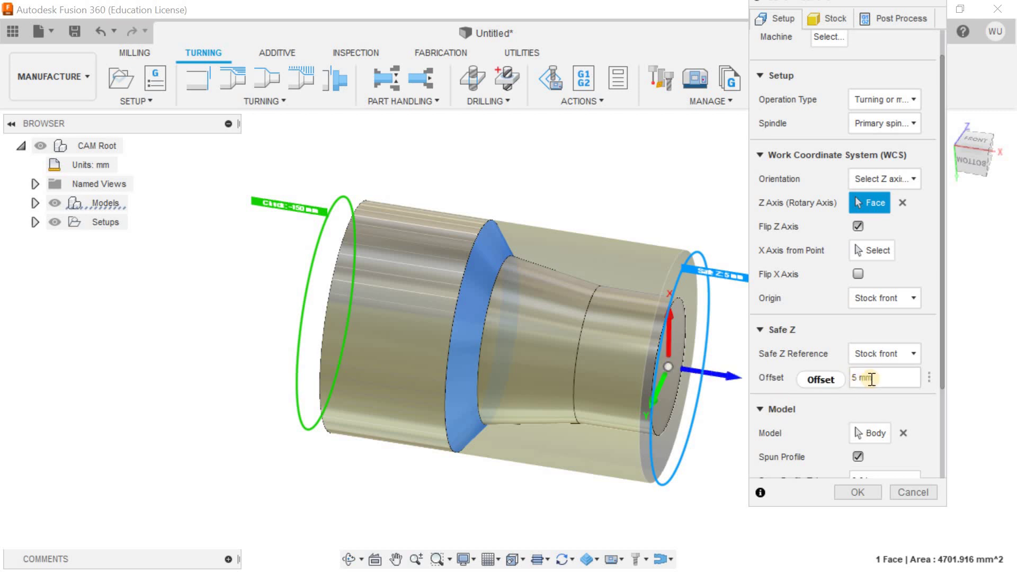
Step: Enter 5 mm as the Safe Z offset, measured from the stock front
{"action": "mouse_move", "coordinate": [872, 379]}
Step: Pick Body1 as the setup model and scroll down to the Chuck section
{"action": "left_click", "coordinate": [880, 432]}
{"action": "left_click_drag", "start_coordinate": [943, 303], "coordinate": [938, 364]}
{"action": "scroll", "coordinate": [938, 365], "scroll_direction": "down", "scroll_amount": 1}
{"action": "left_click_drag", "start_coordinate": [942, 385], "coordinate": [938, 411]}
{"action": "scroll", "coordinate": [943, 372], "scroll_direction": "down", "scroll_amount": 1}
Step: Keep the chuck reference at Model back and change the chuck offset to -20 mm
{"action": "left_click", "coordinate": [942, 432]}
{"action": "left_click", "coordinate": [892, 441]}
{"action": "left_click", "coordinate": [895, 512]}
{"action": "left_click_drag", "start_coordinate": [890, 466], "coordinate": [844, 466]}
{"action": "type", "text": "-20"}
{"action": "left_click", "coordinate": [857, 495]}
{"action": "left_click", "coordinate": [824, 22]}
{"action": "left_click", "coordinate": [791, 16]}
Step: Set the stock mode to Relative size cylinder on the Stock tab
{"action": "scroll", "coordinate": [884, 270], "scroll_direction": "down", "scroll_amount": 3}
{"action": "left_click", "coordinate": [834, 18]}
{"action": "left_click", "coordinate": [900, 70]}
{"action": "left_click", "coordinate": [905, 141]}
Step: Enter 3 mm as the radial stock offset, for a 106 mm stock diameter
{"action": "left_click", "coordinate": [888, 112]}
{"action": "type", "text": "3"}
{"action": "left_click", "coordinate": [892, 131]}
{"action": "left_click", "coordinate": [872, 114]}
{"action": "left_click", "coordinate": [871, 139]}
{"action": "left_click", "coordinate": [734, 155]}
{"action": "left_click", "coordinate": [874, 140]}
{"action": "left_click", "coordinate": [814, 111]}
{"action": "left_click", "coordinate": [874, 115]}
{"action": "type", "text": "3"}
{"action": "left_click", "coordinate": [886, 115]}
Step: Change the radial stock offset to 0 and the frontside stock offset to 4 mm
{"action": "type", "text": "1"}
{"action": "type", "text": "0"}
{"action": "left_click", "coordinate": [880, 139]}
{"action": "left_click_drag", "start_coordinate": [893, 140], "coordinate": [835, 148]}
{"action": "type", "text": "4"}
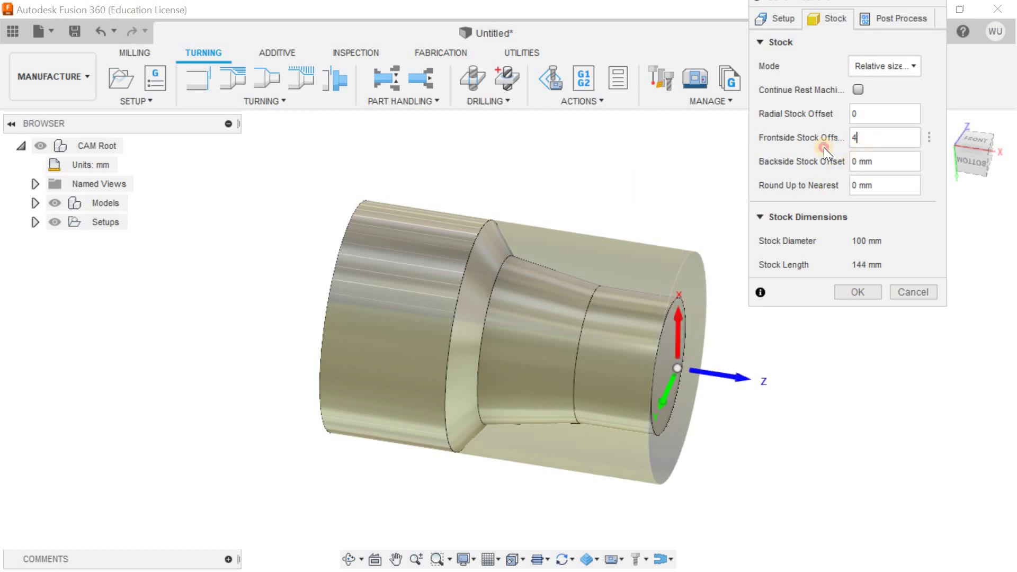